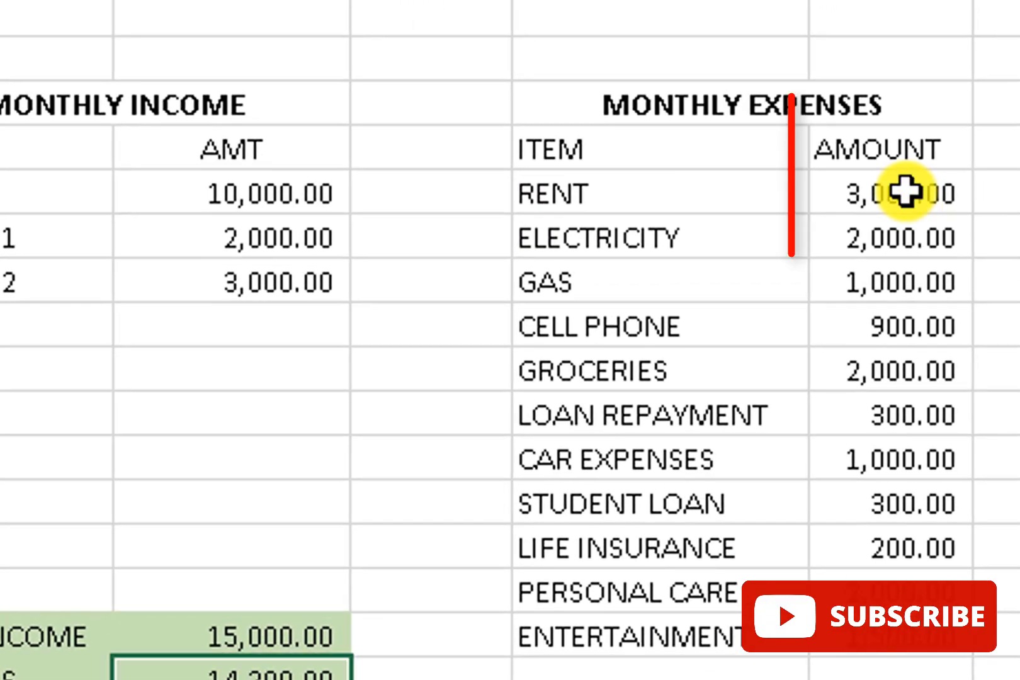
Step: Select the expense amounts from Rent down, the EXPENSES total, the SALARY–INCOME 2 amounts and TOTAL INCOME
left_click(920, 165)
left_click_drag(905, 228, 905, 264)
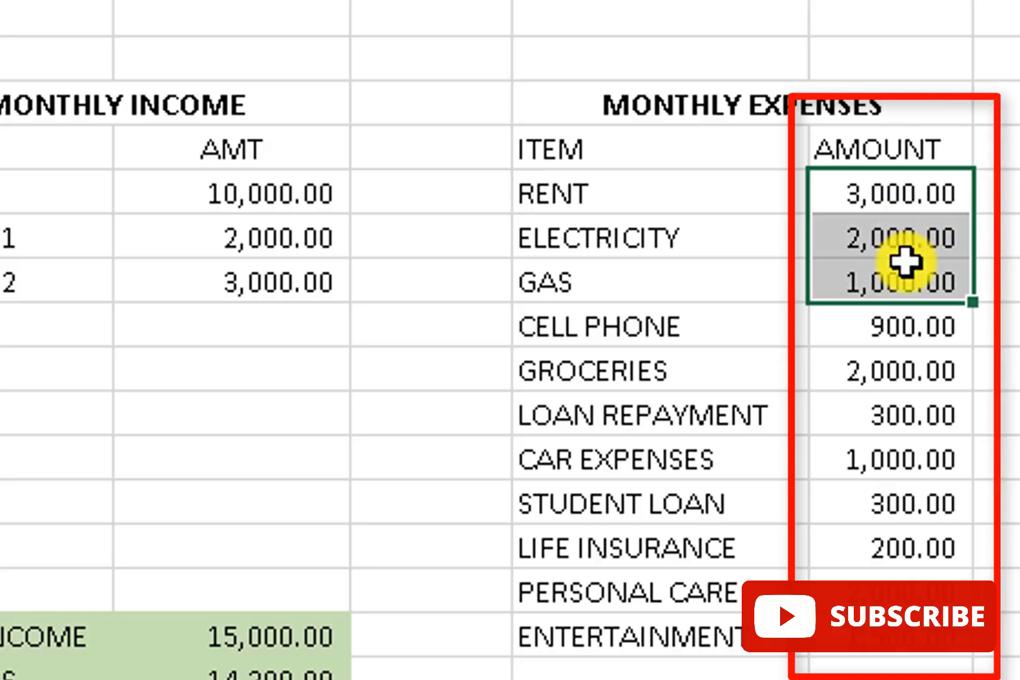
left_click(896, 220)
left_click_drag(901, 185, 888, 576)
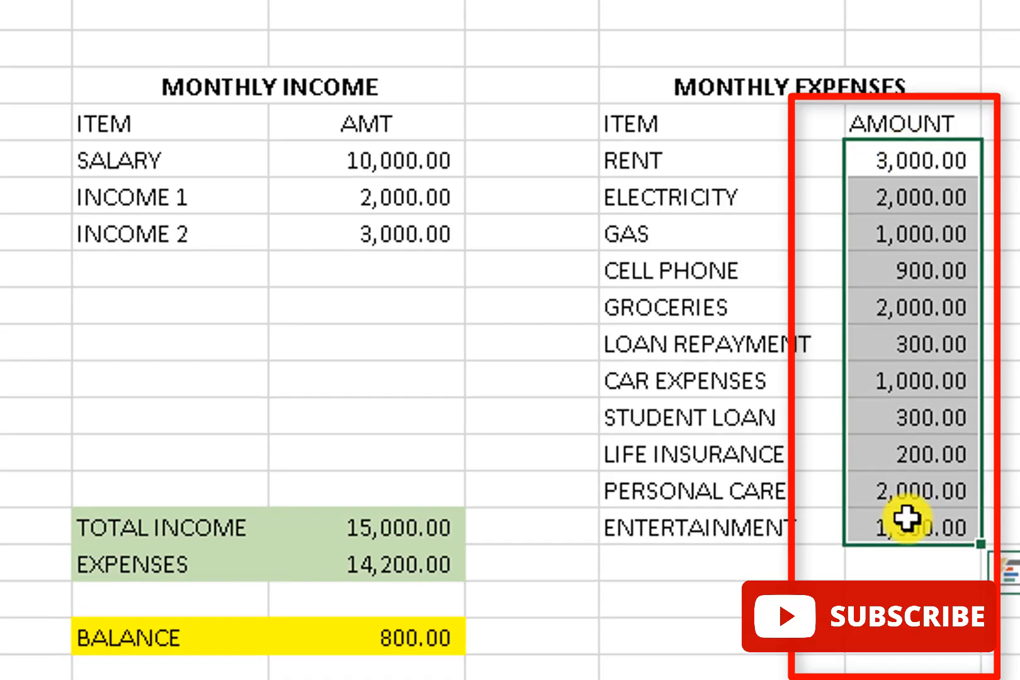
left_click(397, 564)
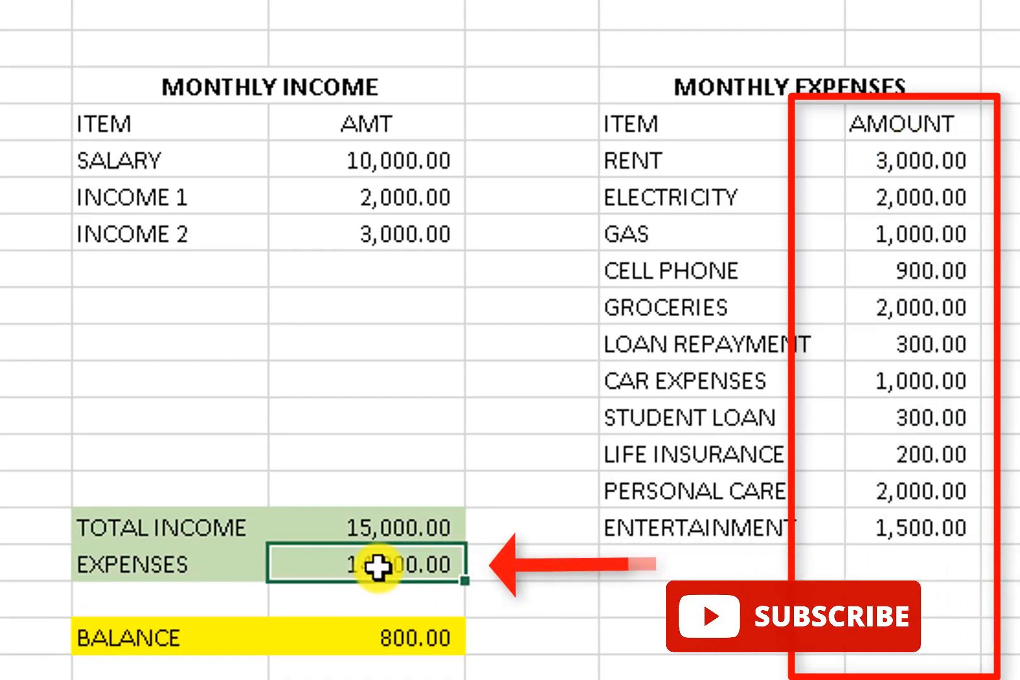
left_click(413, 154)
left_click_drag(412, 159, 414, 223)
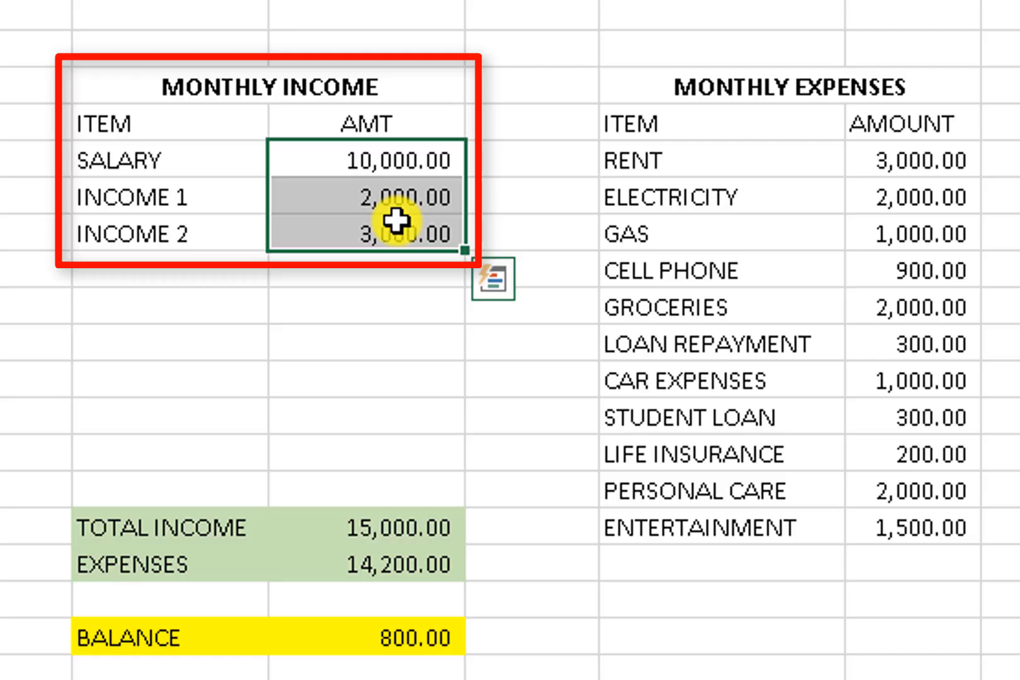
left_click(400, 530)
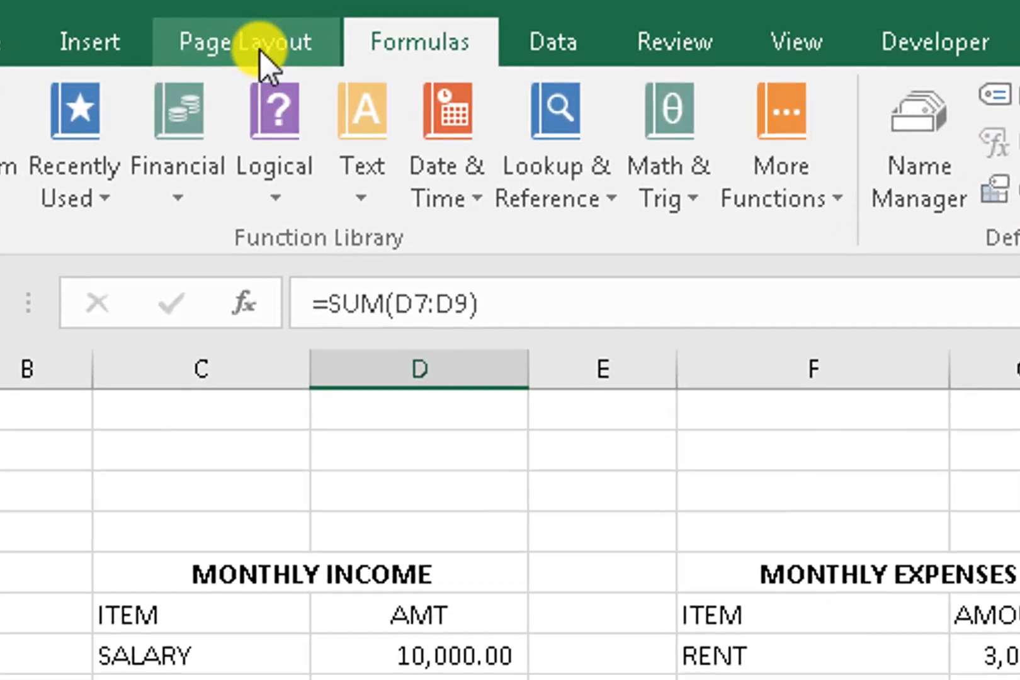
Step: Trace the precedents feeding the EXPENSES total cell
left_click(260, 50)
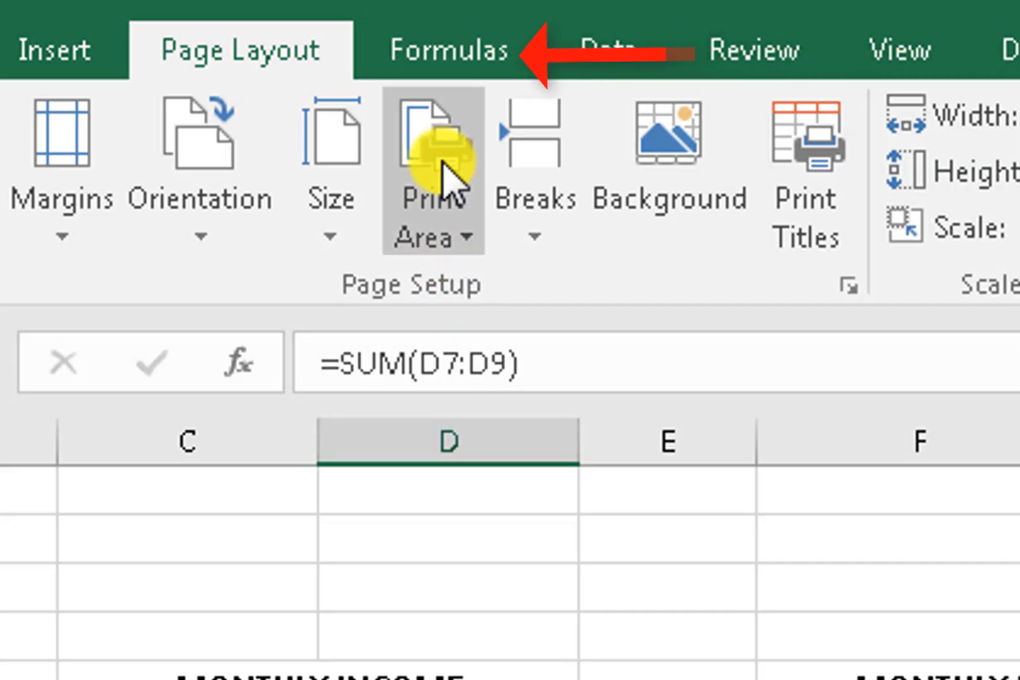
left_click(424, 54)
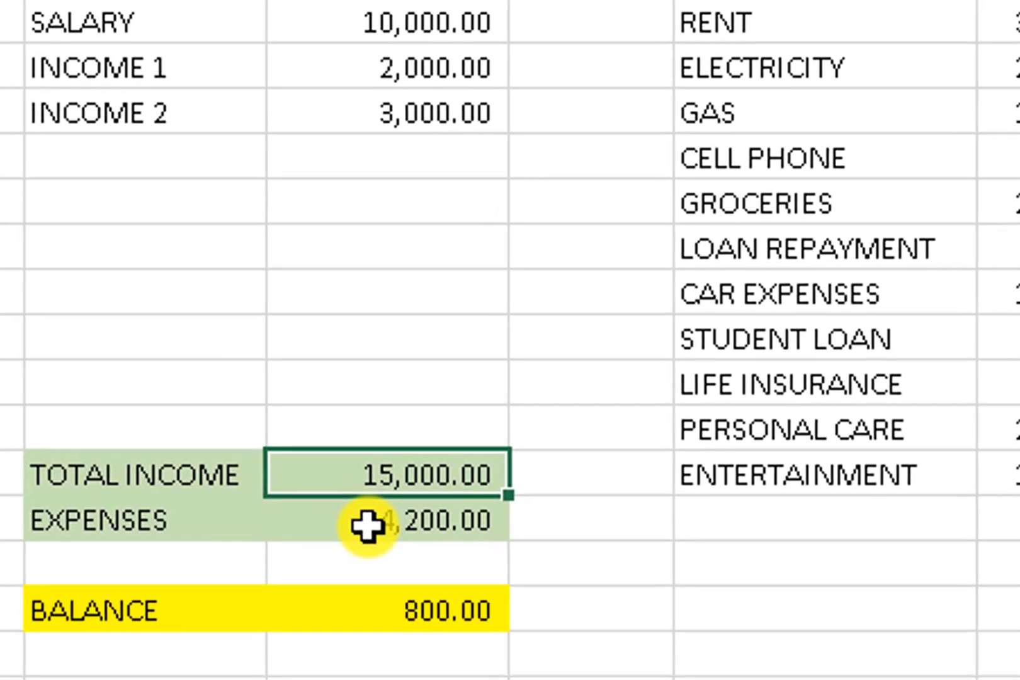
left_click(335, 551)
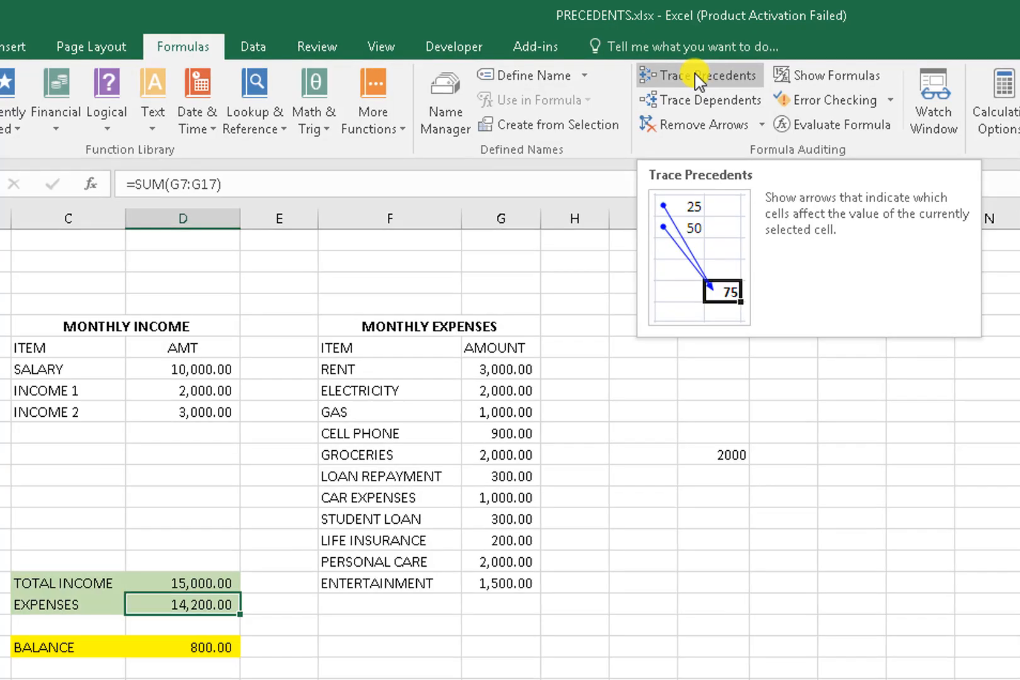
left_click(691, 77)
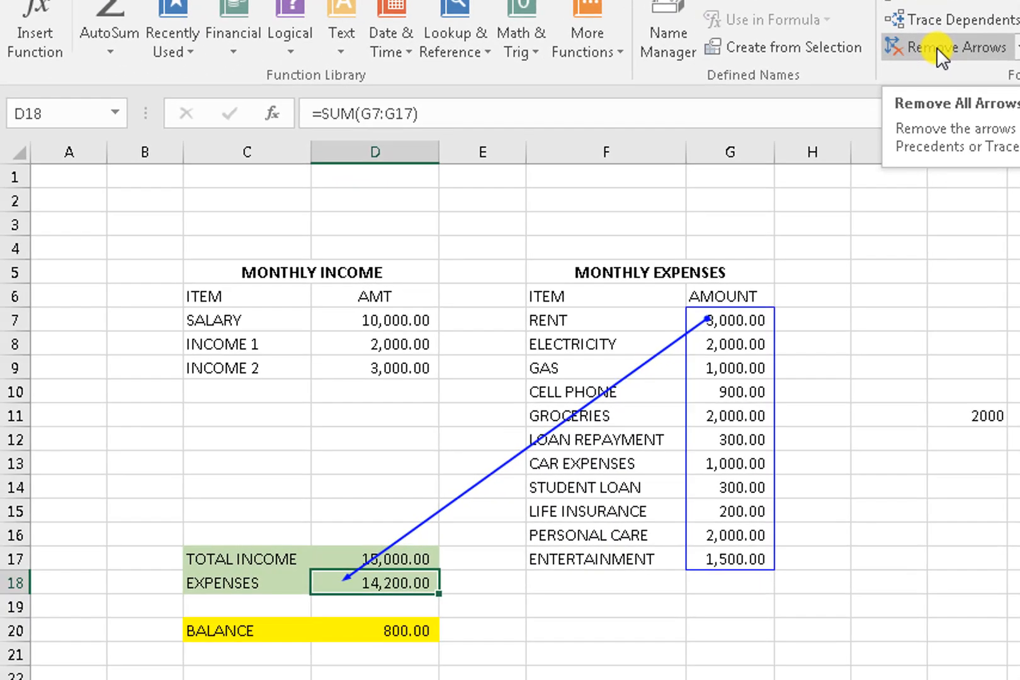
Step: Clear the arrows, trace the TOTAL INCOME precedents with Alt+M, P, then clear them again
left_click(929, 53)
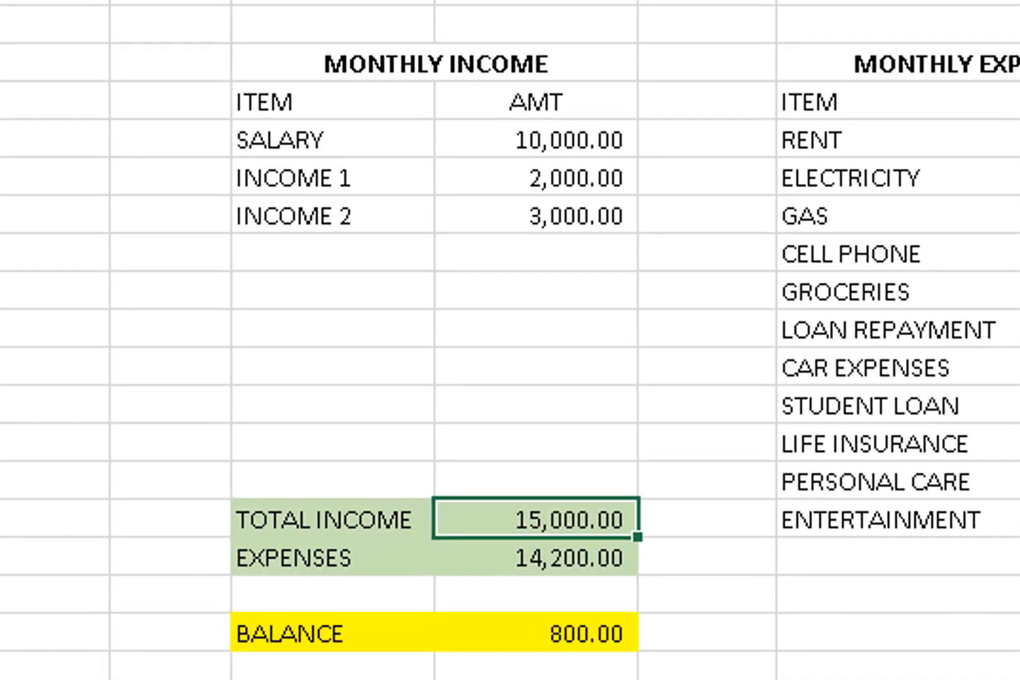
key("alt+m")
key("p")
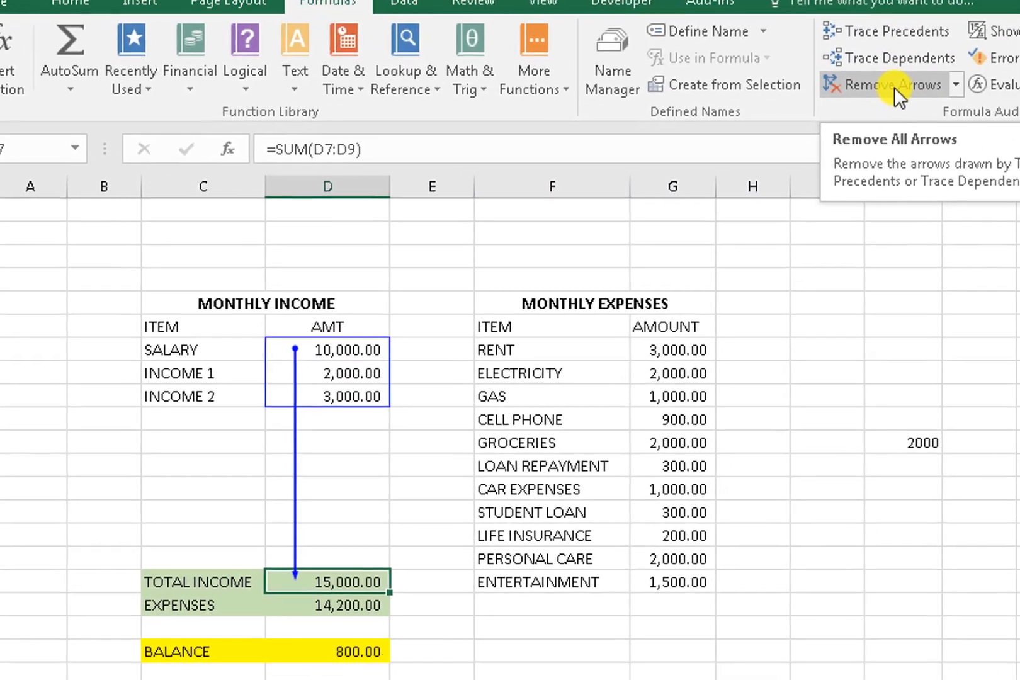
left_click(844, 119)
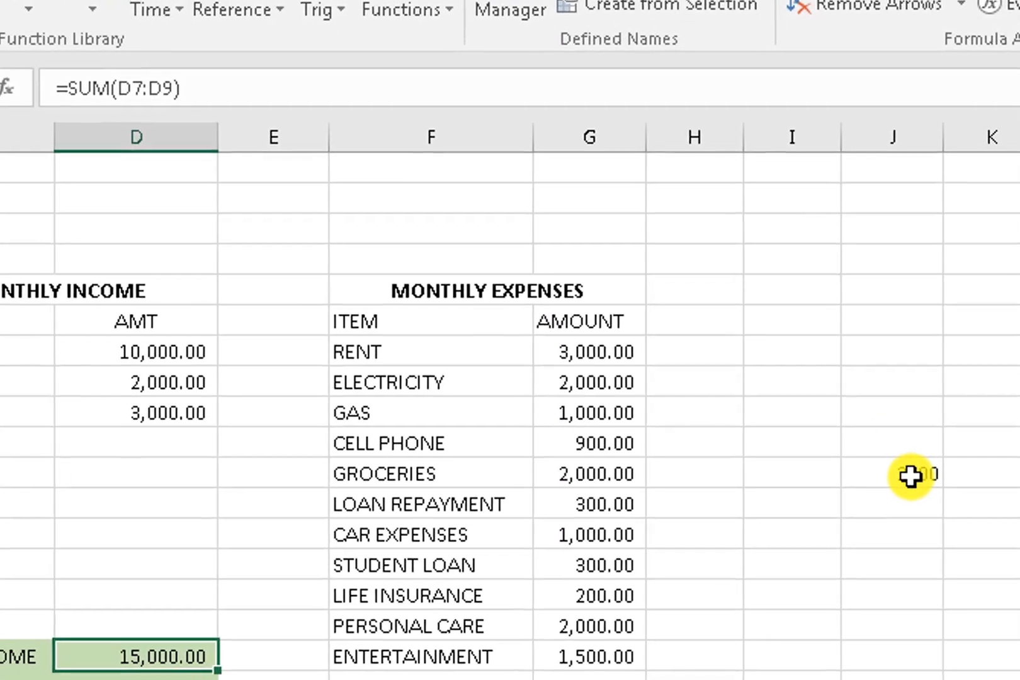
Step: Enter =J11+D8 in the J cell beside LIFE INSURANCE, giving 4,000.00
left_click(878, 468)
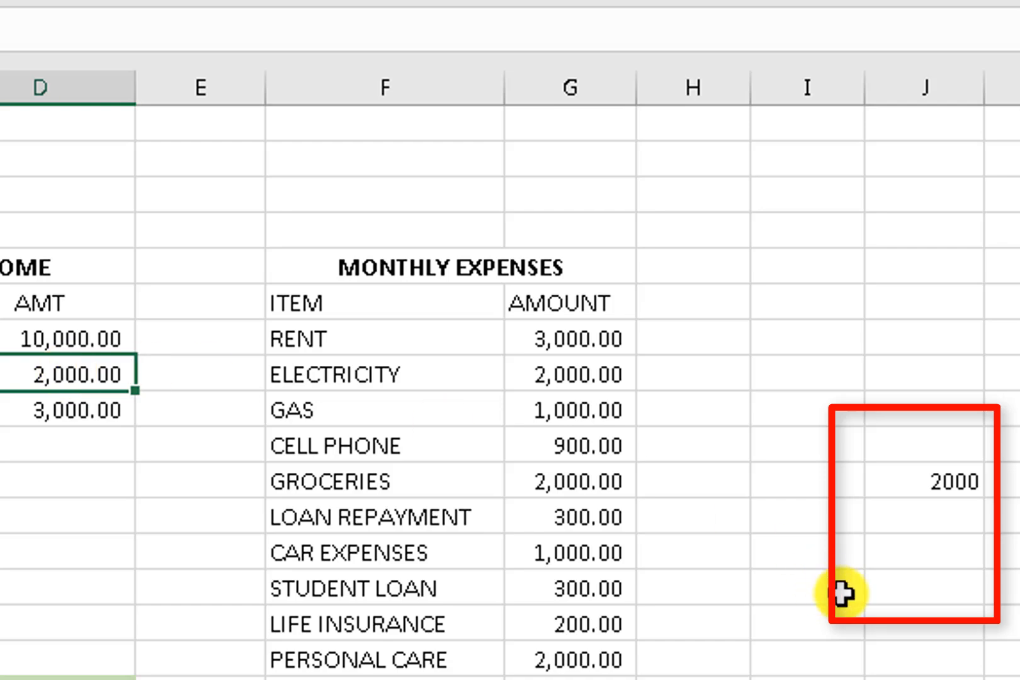
left_click(913, 626)
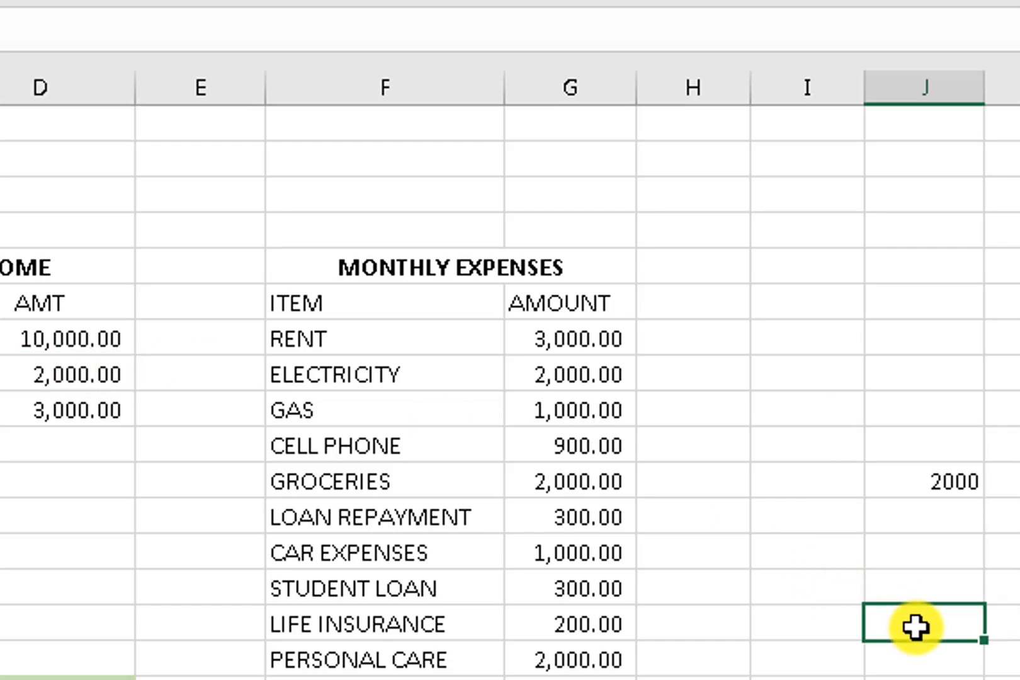
type("=")
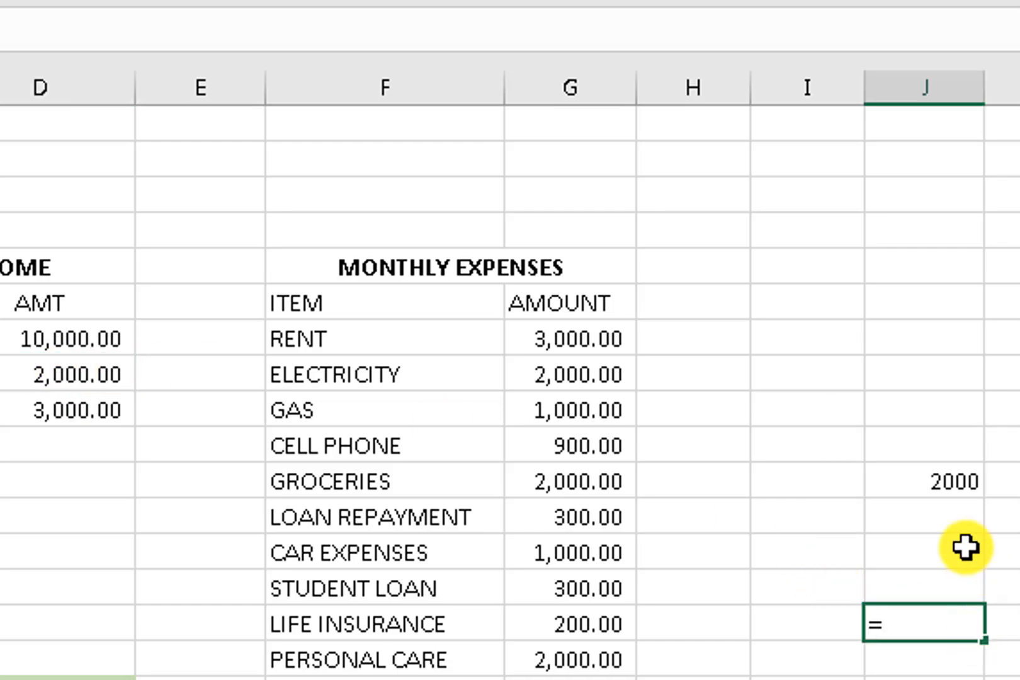
left_click(944, 488)
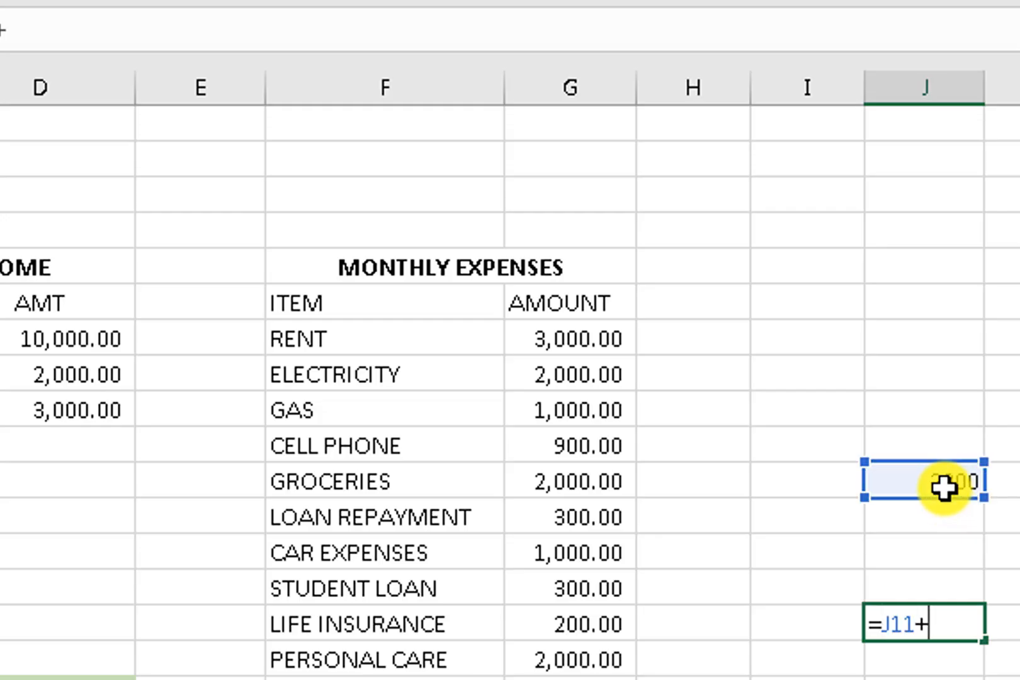
left_click(95, 383)
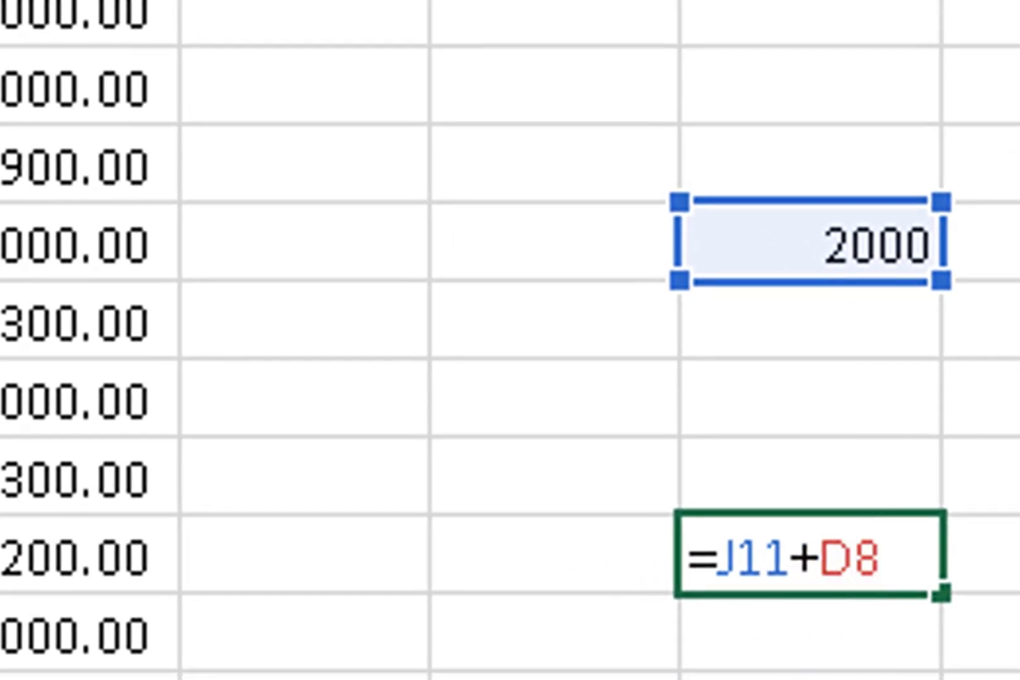
key("Return")
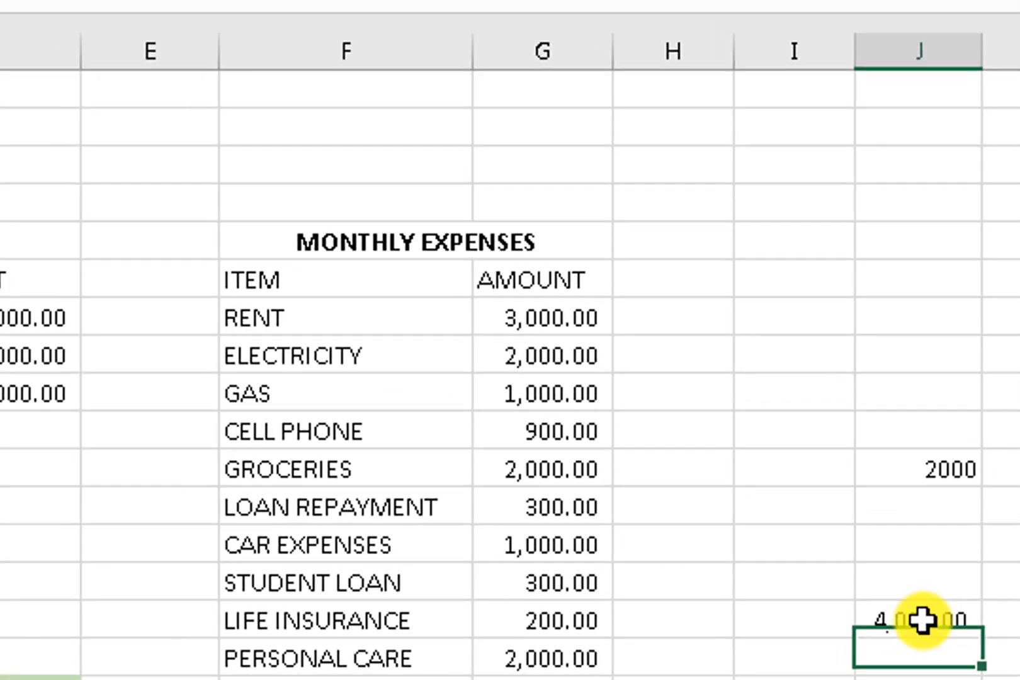
left_click(812, 557)
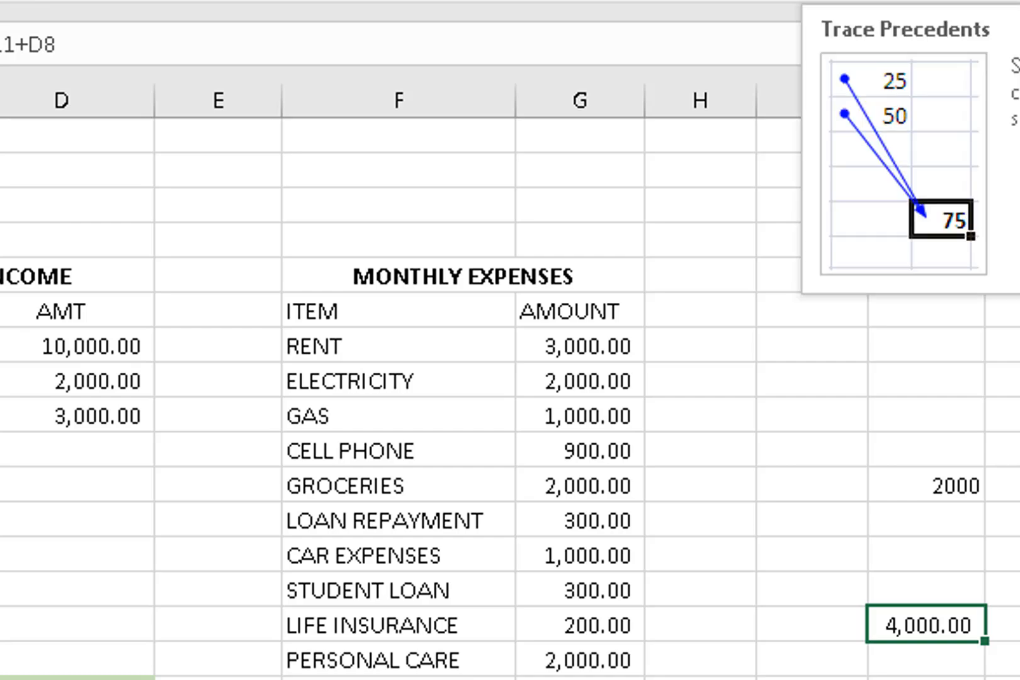
left_click(875, 1)
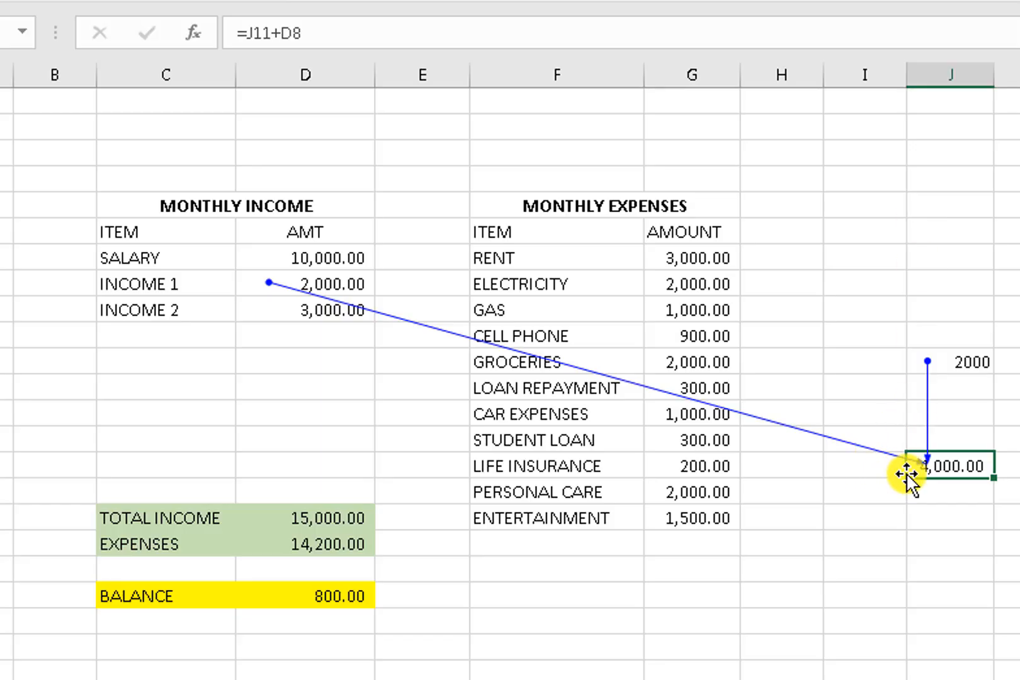
left_click(317, 548)
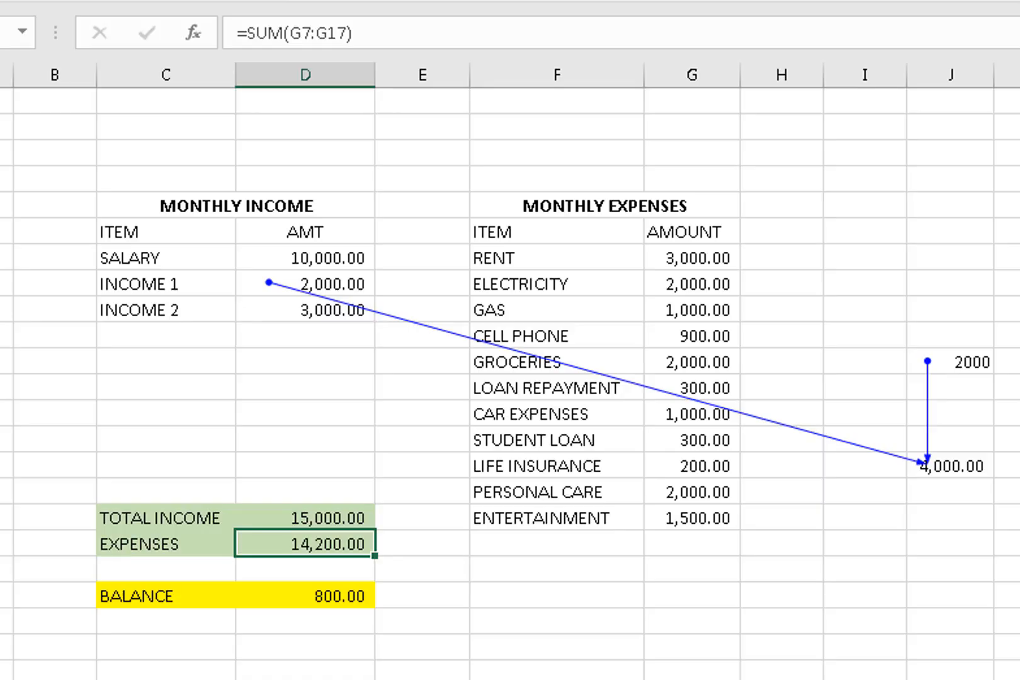
key("alt+m")
key("p")
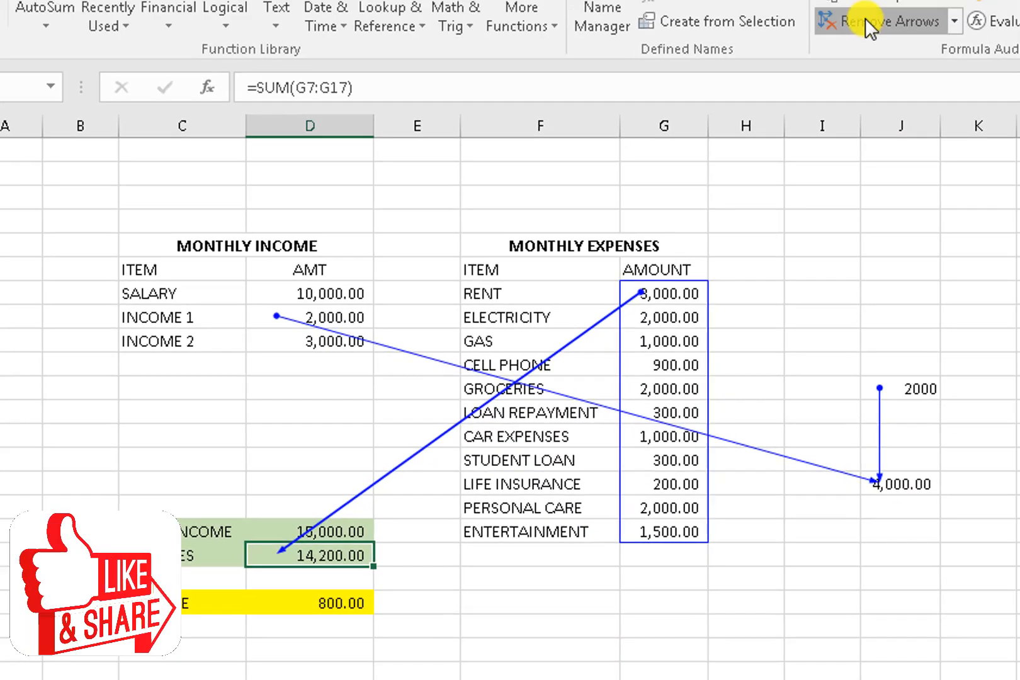
left_click(815, 81)
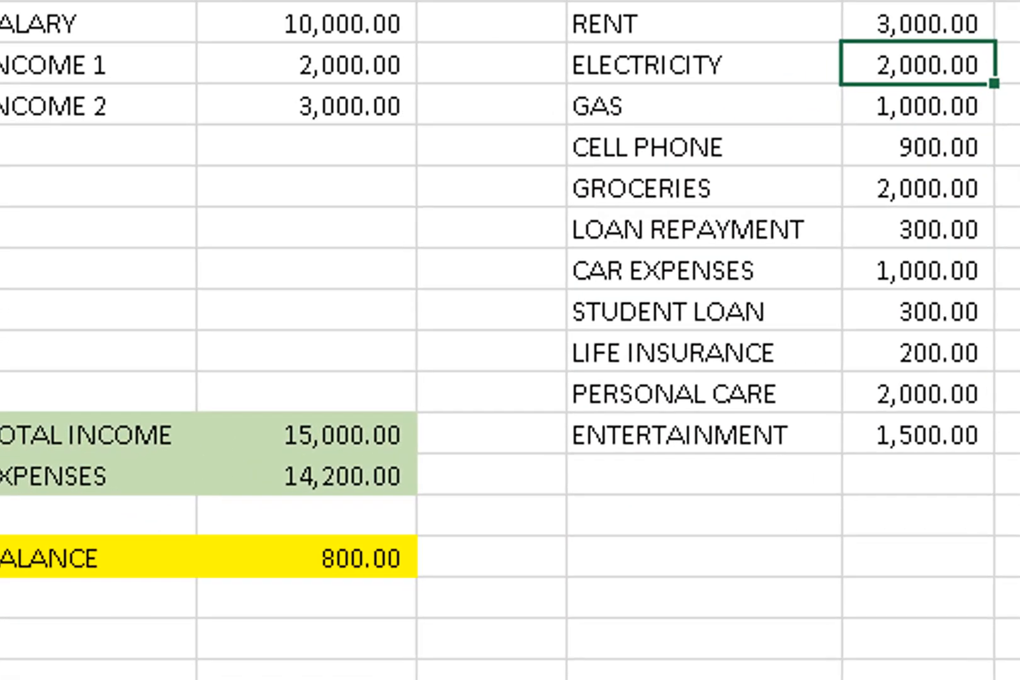
left_click(818, 1)
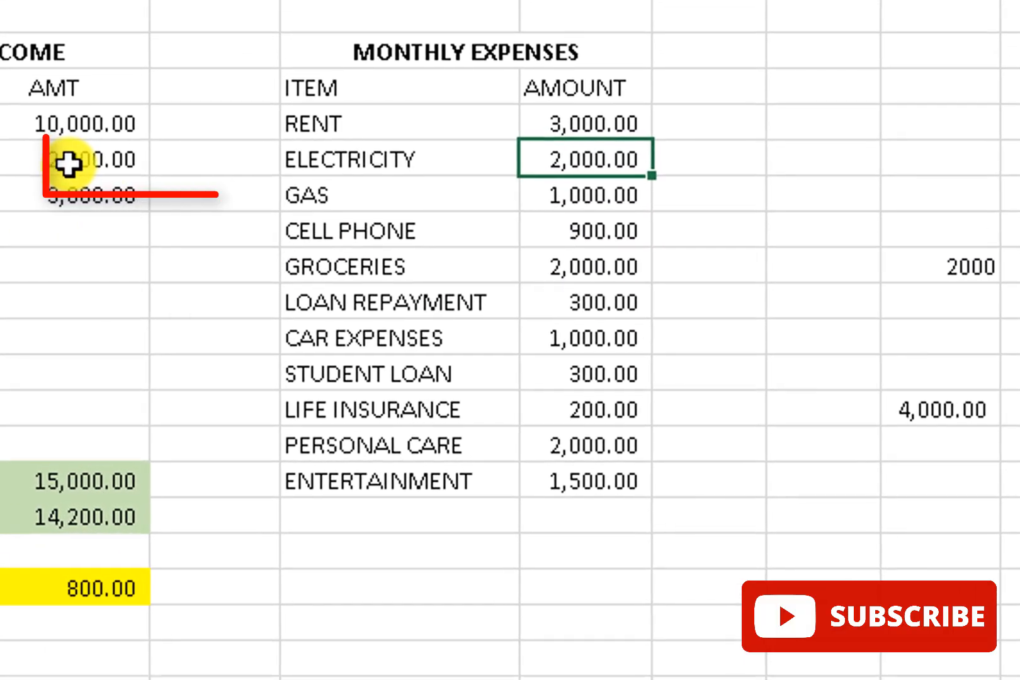
left_click(63, 172)
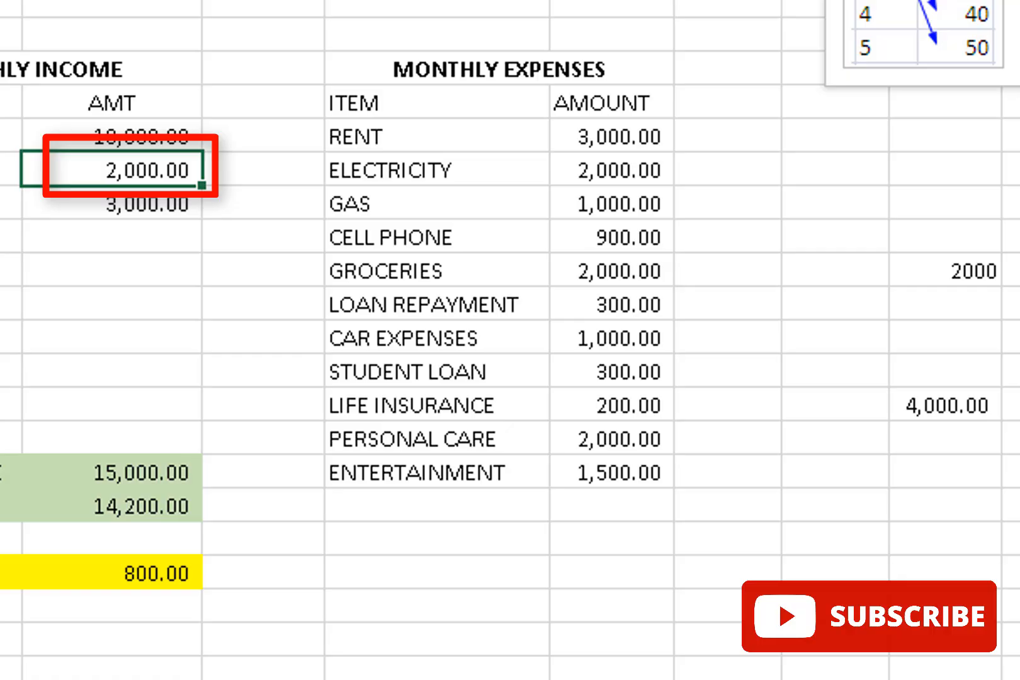
left_click(837, 2)
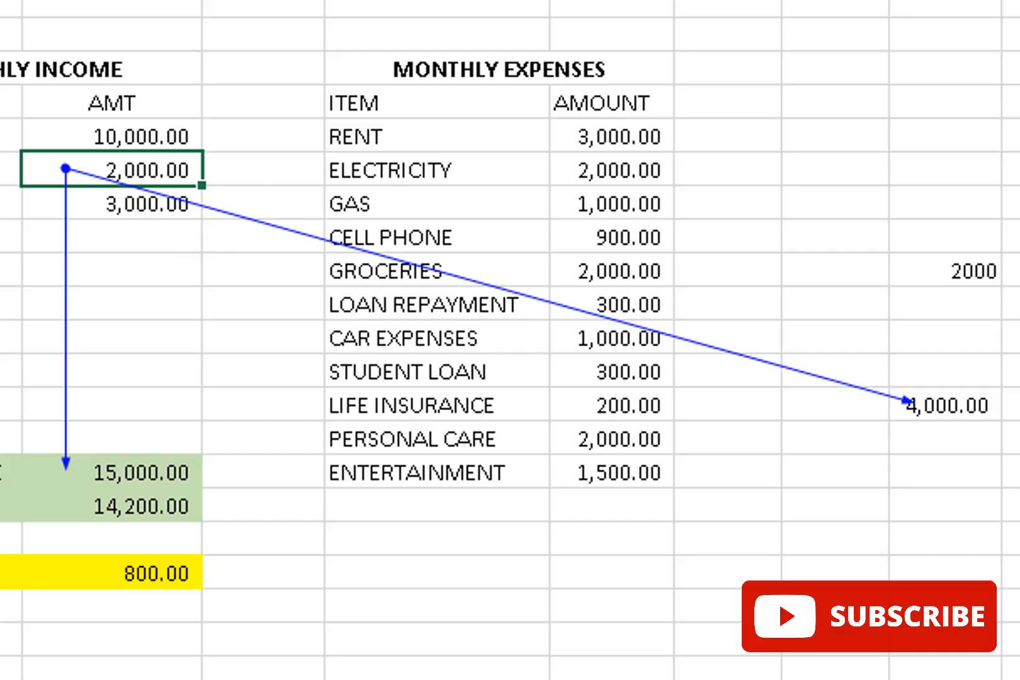
key("alt+m")
key("a")
key("a")
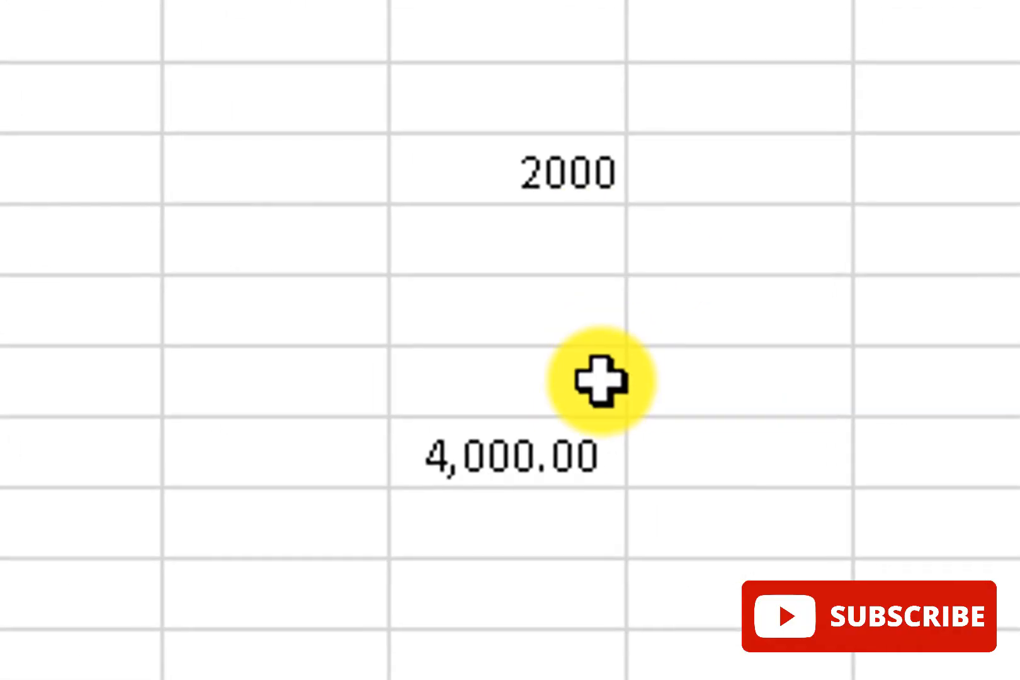
Step: Trace dependents of the 2000 cell J11 with Alt+M, D to draw its arrow to 4,000.00
left_click(558, 164)
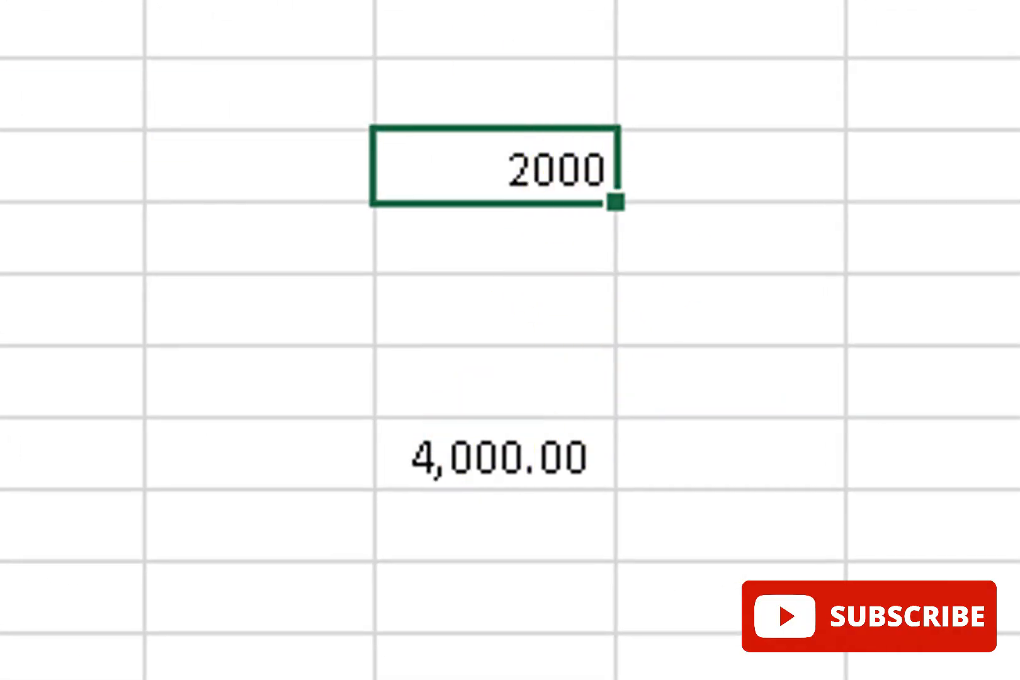
key("alt+m")
key("d")
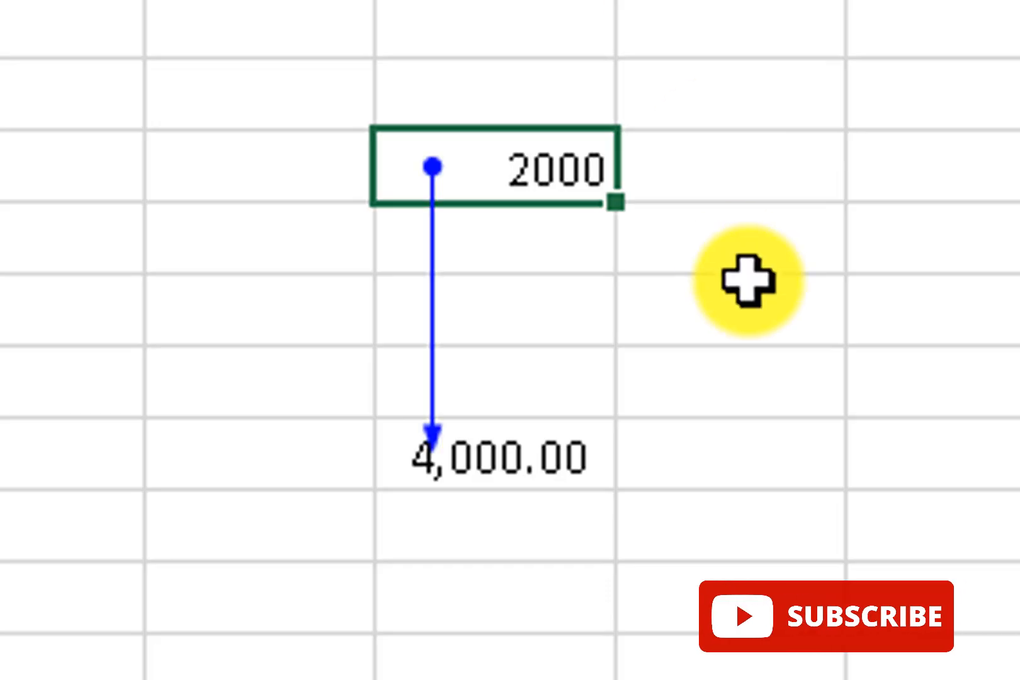